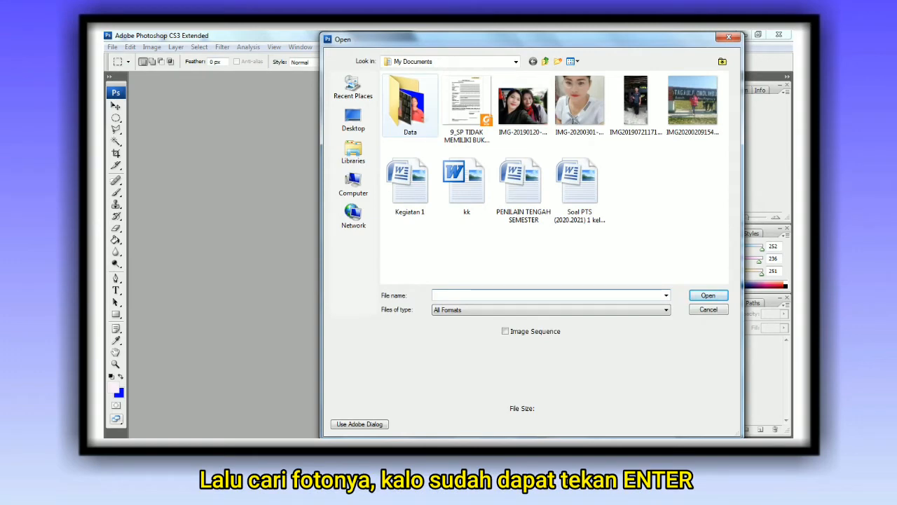
Step: Open the portrait photo named 2 from the Data folder in My Documents
double_click(410, 105)
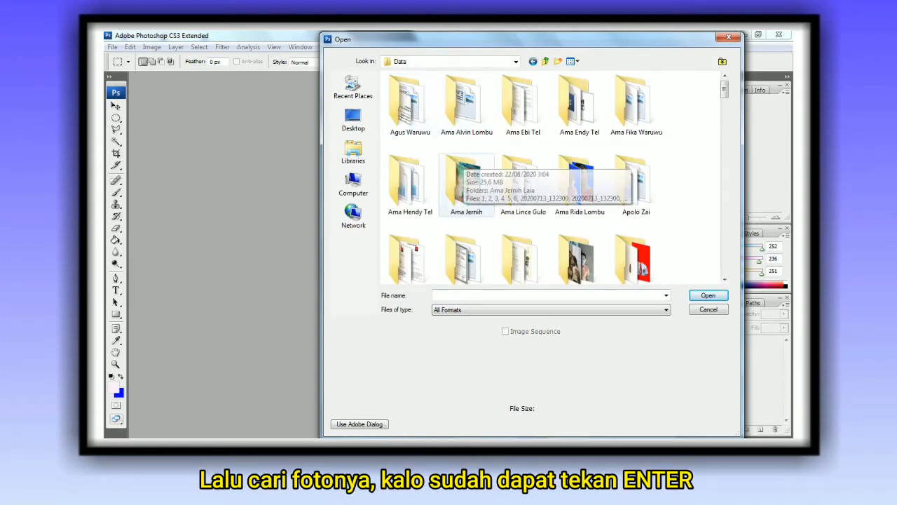
left_click(464, 178)
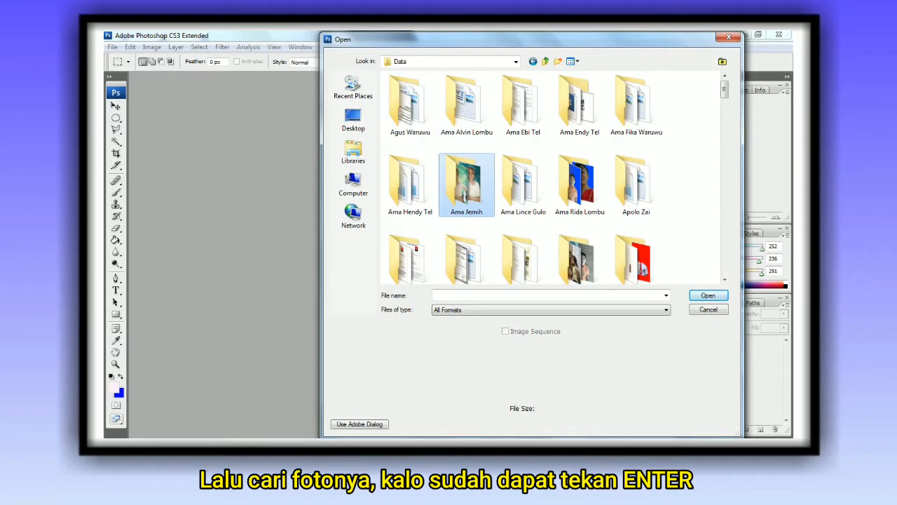
key("Down")
key("Down")
key("Down")
key("Down")
key("Down")
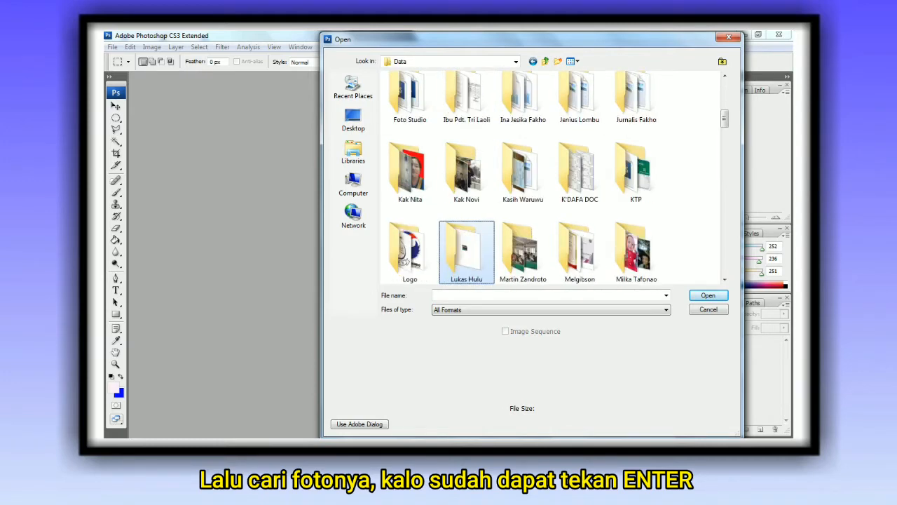
key("Down")
key("Down")
key("Down")
key("Down")
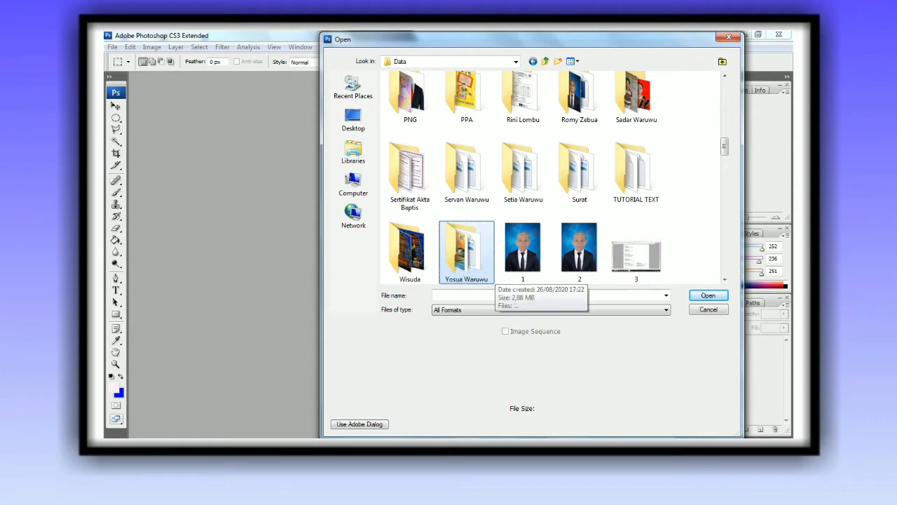
key("Down")
key("Right")
key("Right")
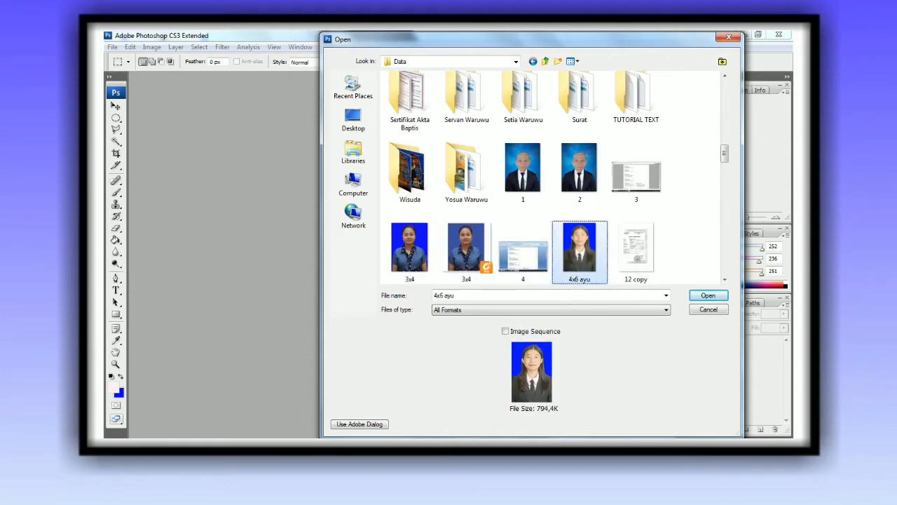
key("Up")
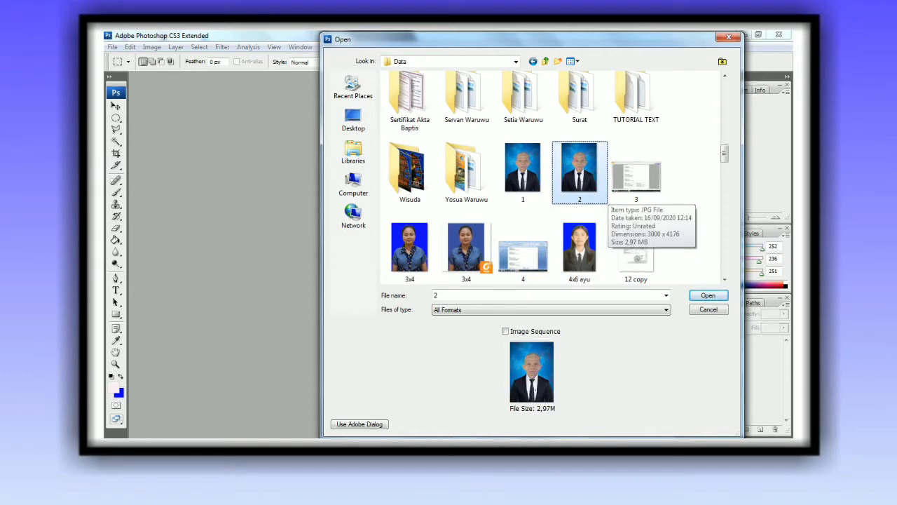
key("Return")
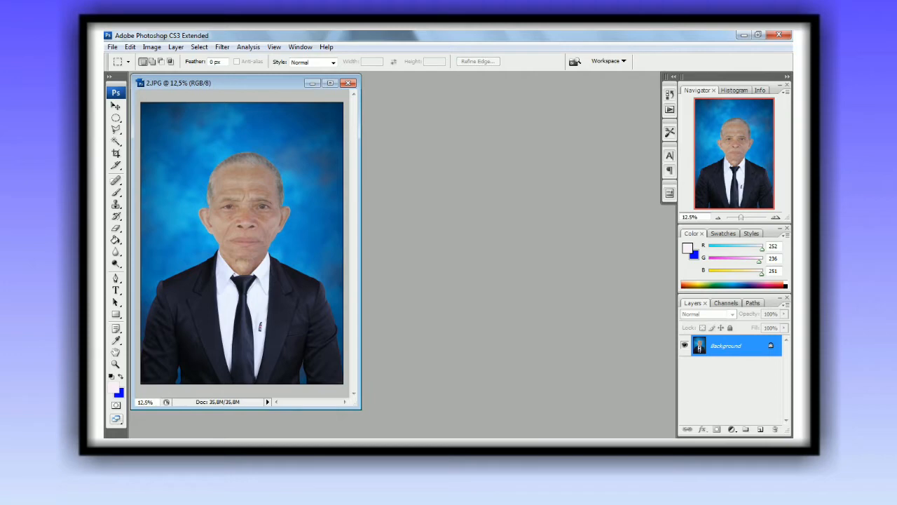
Step: Examine the portrait photo at several magnifications in a maximized view, and return to the floating window
left_click(330, 83)
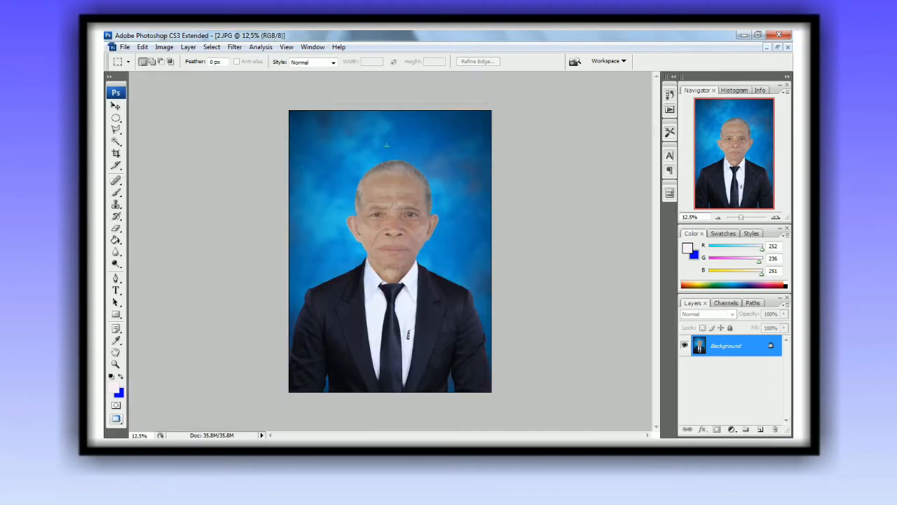
key("ctrl+plus")
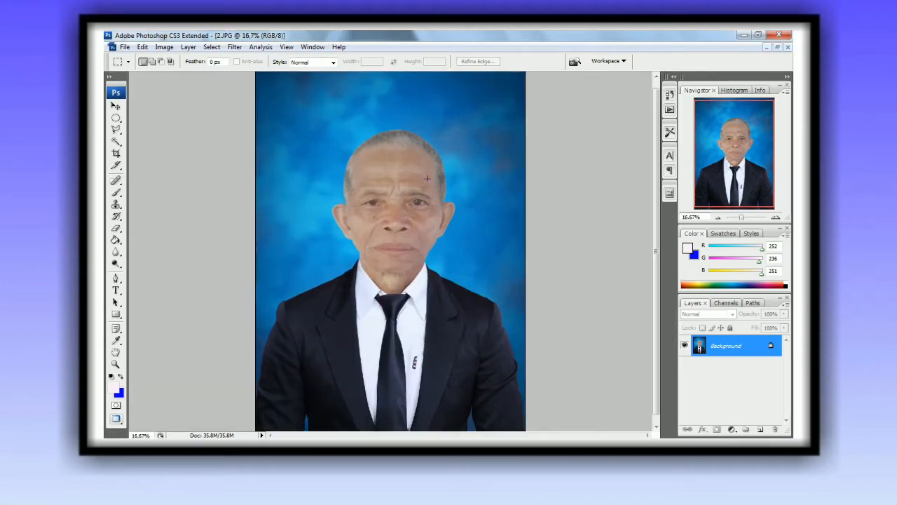
key("ctrl+minus")
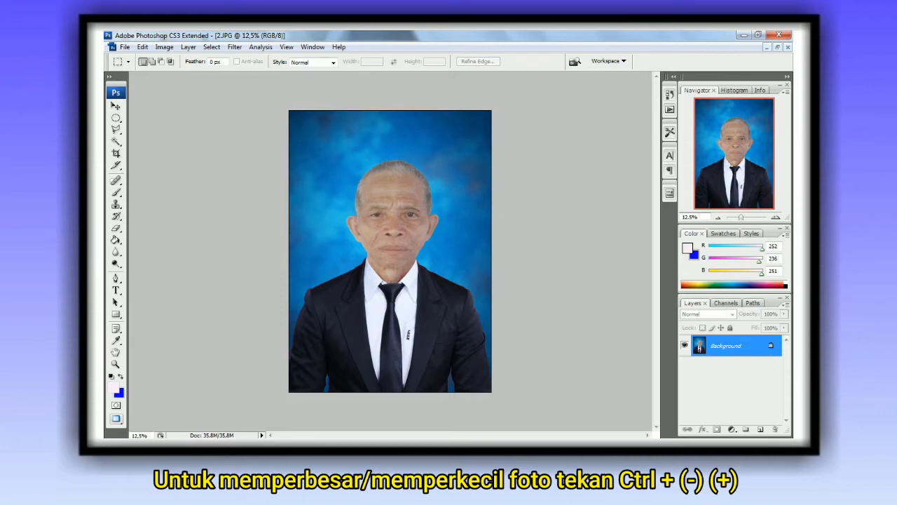
key("ctrl+minus")
key("ctrl+minus")
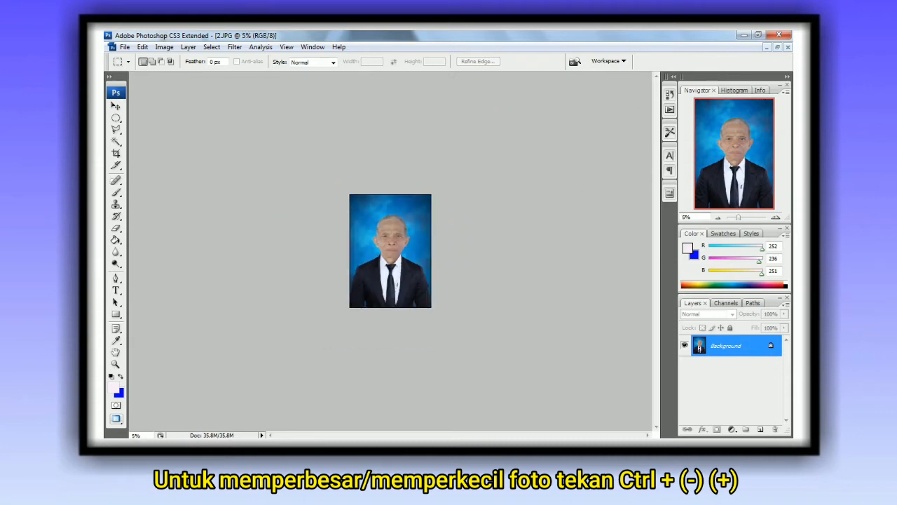
key("ctrl+plus")
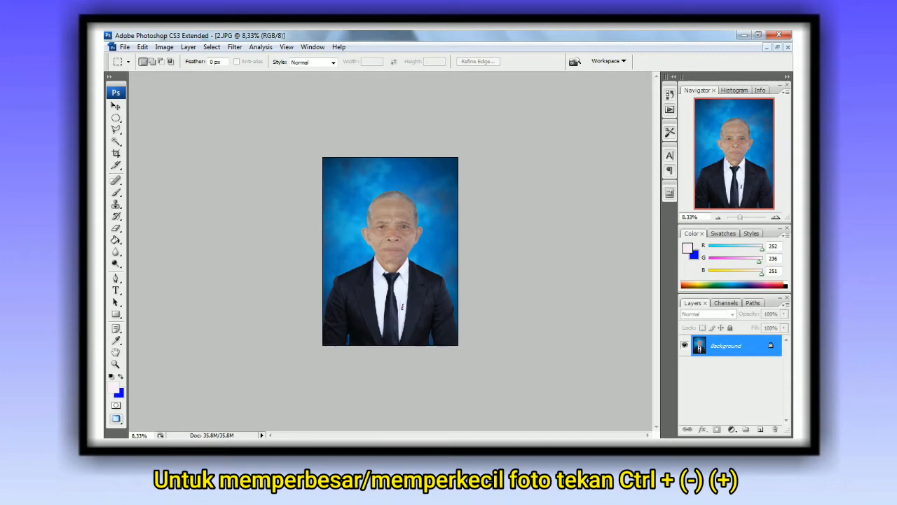
key("ctrl+plus")
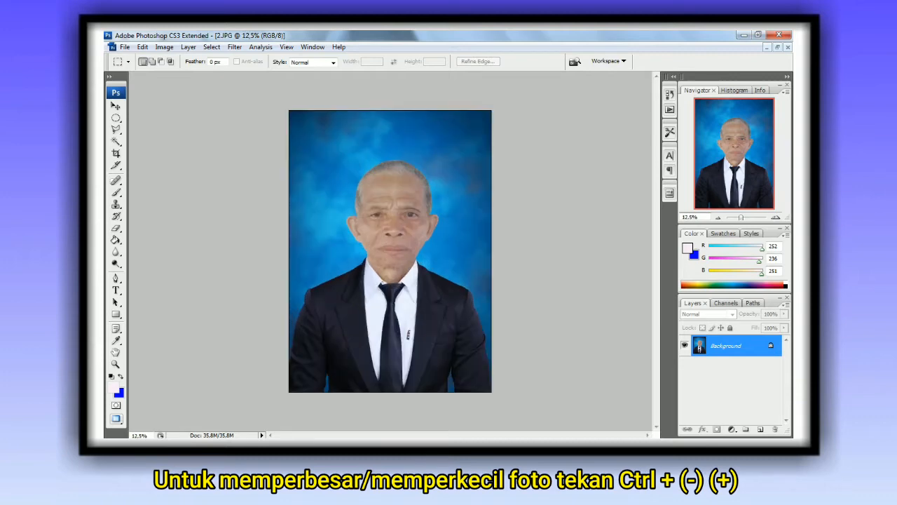
key("ctrl+plus")
key("ctrl+minus")
key("ctrl+minus")
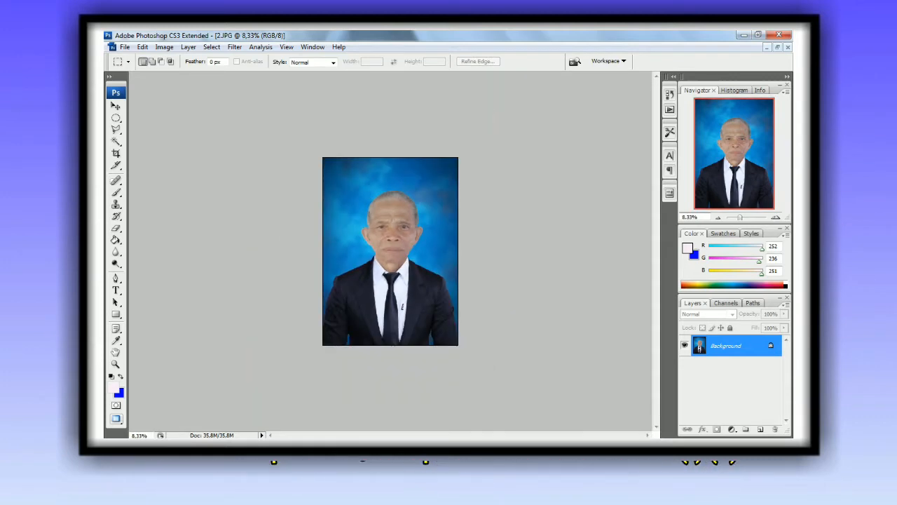
key("ctrl+plus")
key("ctrl+plus")
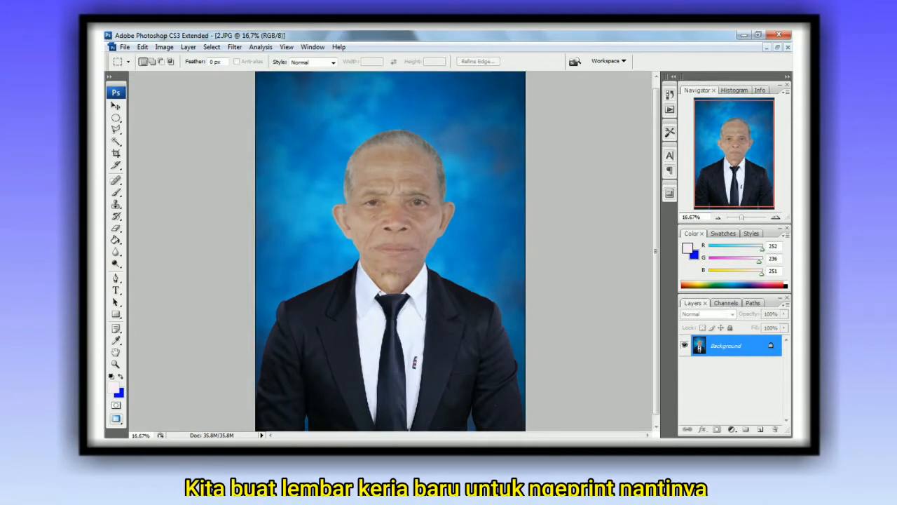
key("f")
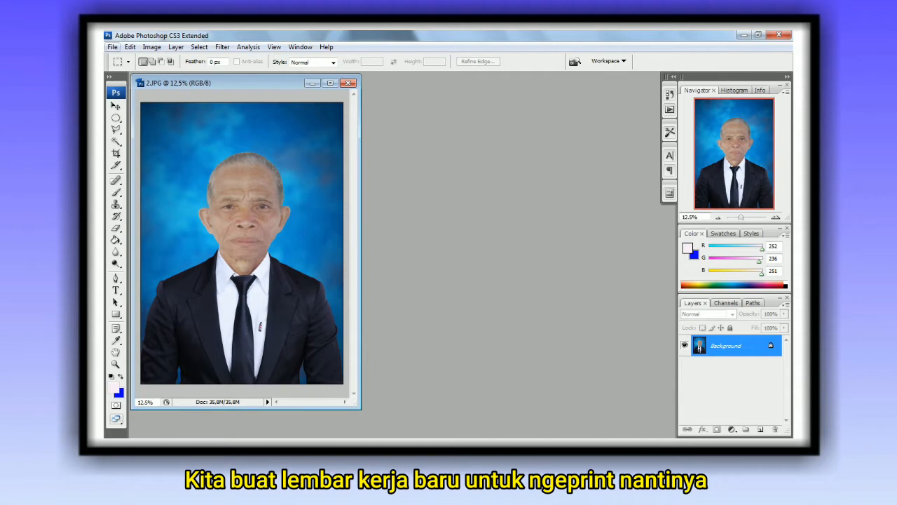
Step: Create a white A4 RGB document, 21 x 29,7 cm at 300 pixels/cm, and place its window beside the photo
left_click(112, 47)
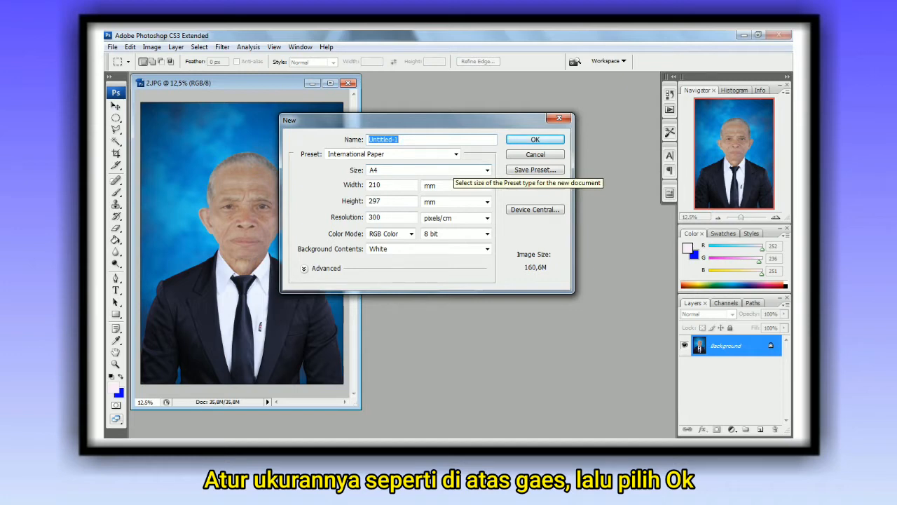
left_click(486, 185)
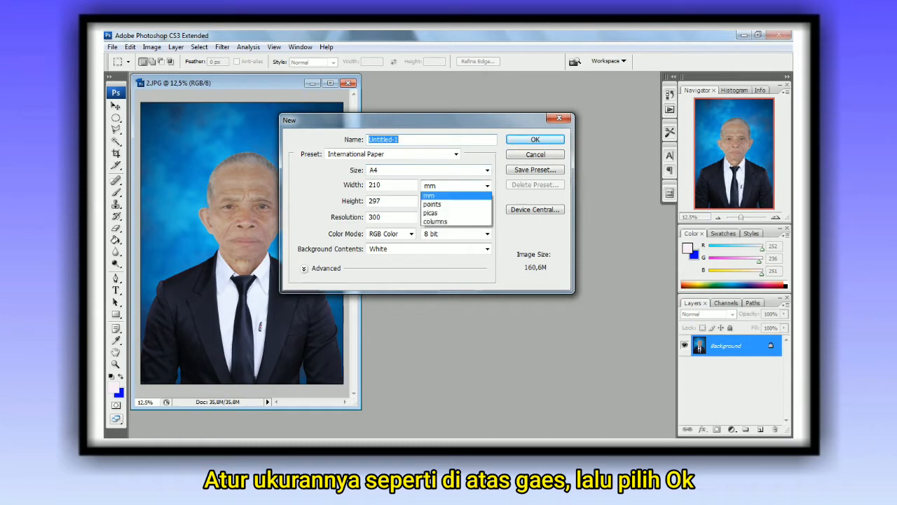
left_click(452, 212)
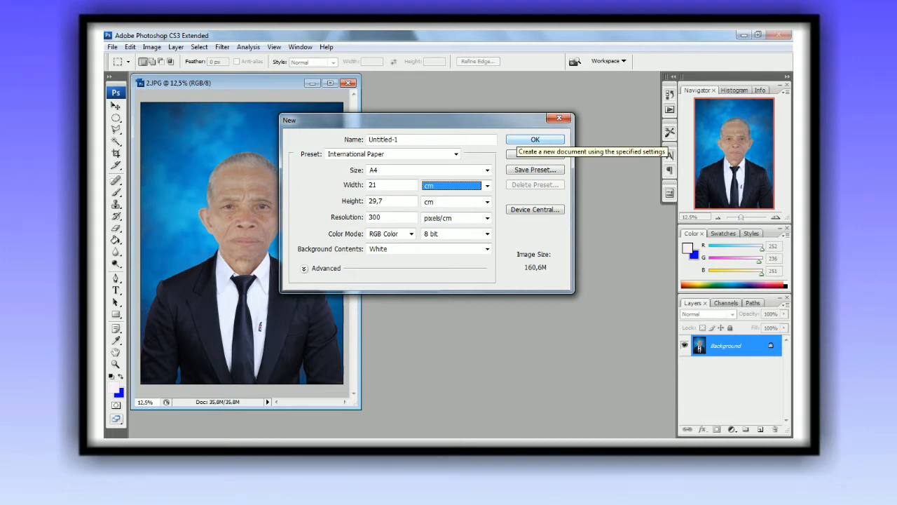
left_click(535, 139)
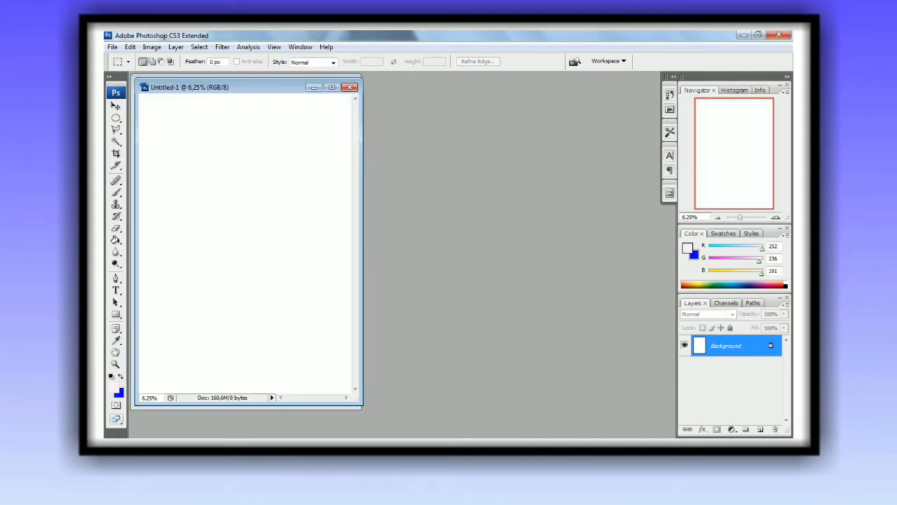
left_click_drag(231, 86, 522, 90)
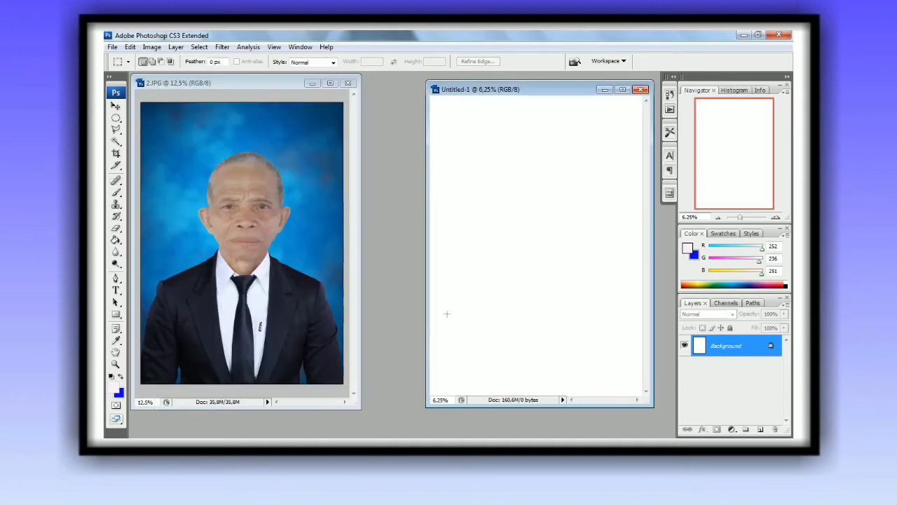
left_click_drag(427, 406, 420, 416)
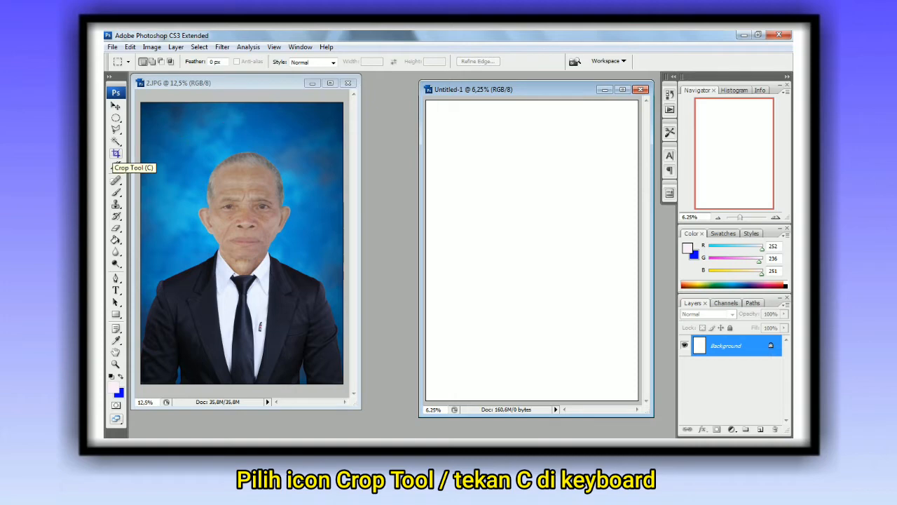
Step: Set the Crop tool to a width of 20,5 cm and a height of 25,5 cm
left_click(116, 153)
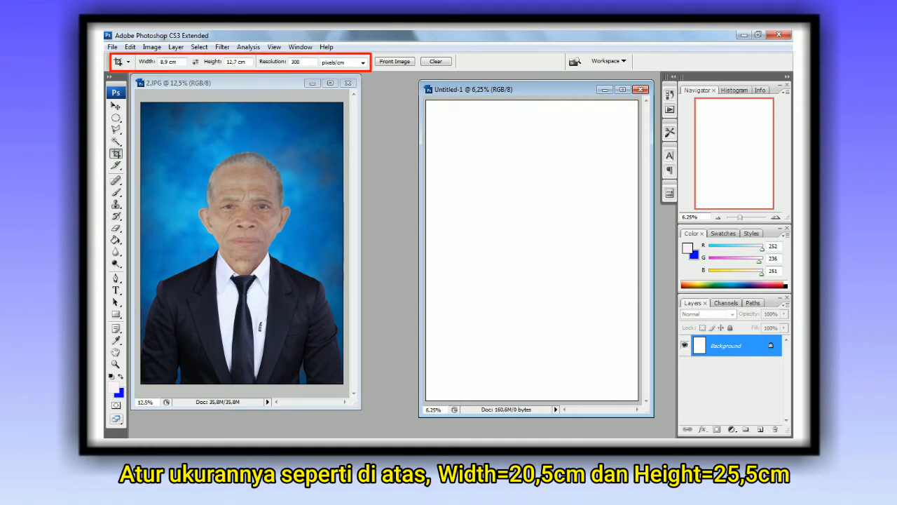
left_click(176, 62)
left_click_drag(176, 61, 158, 63)
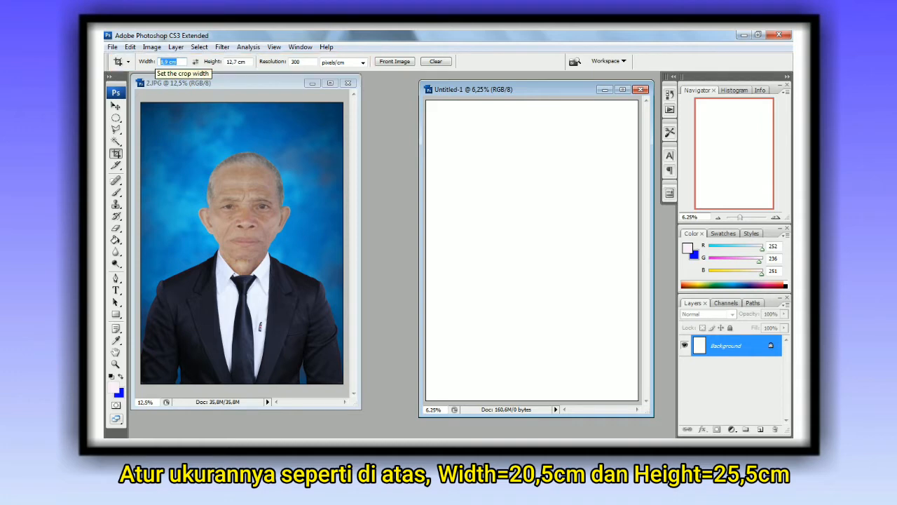
type("20")
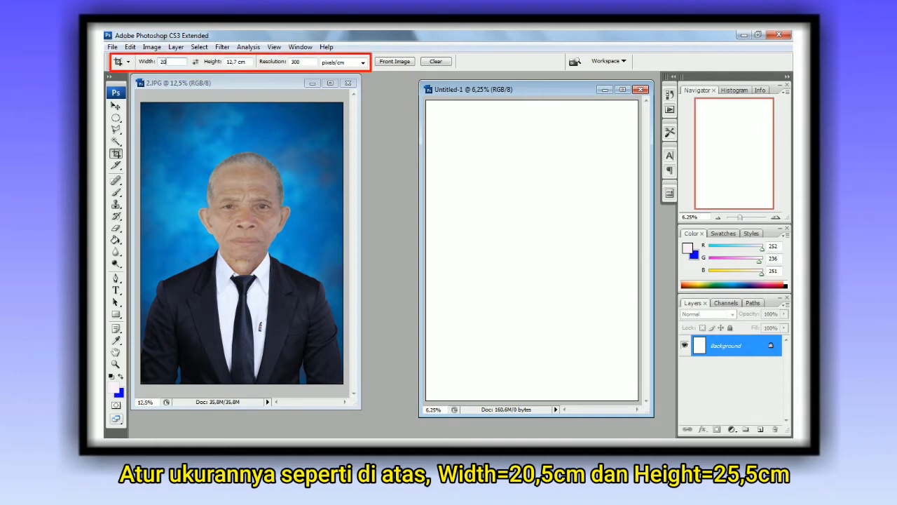
type(",5")
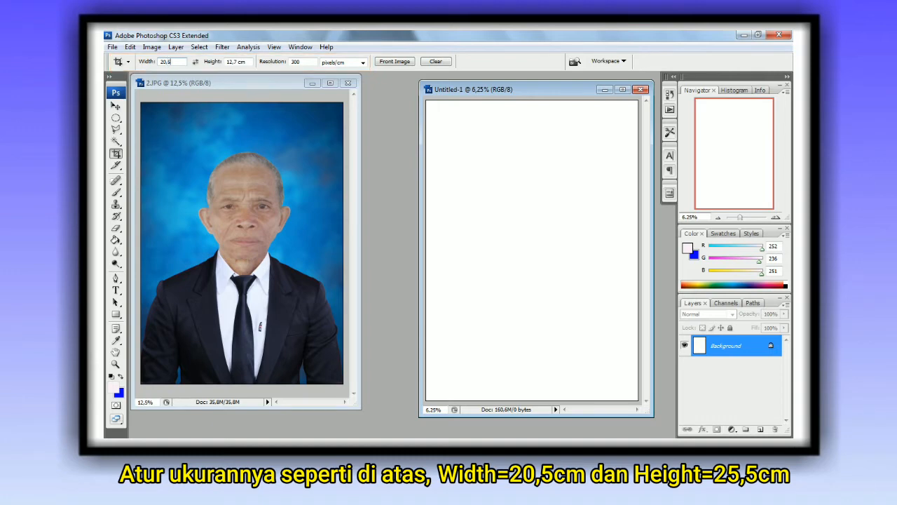
key("Tab")
type("2")
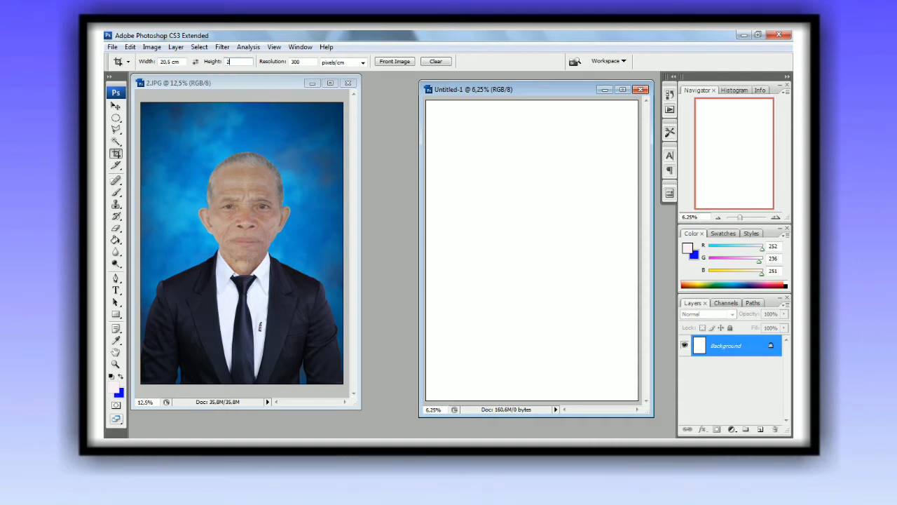
type("5,5")
key("Return")
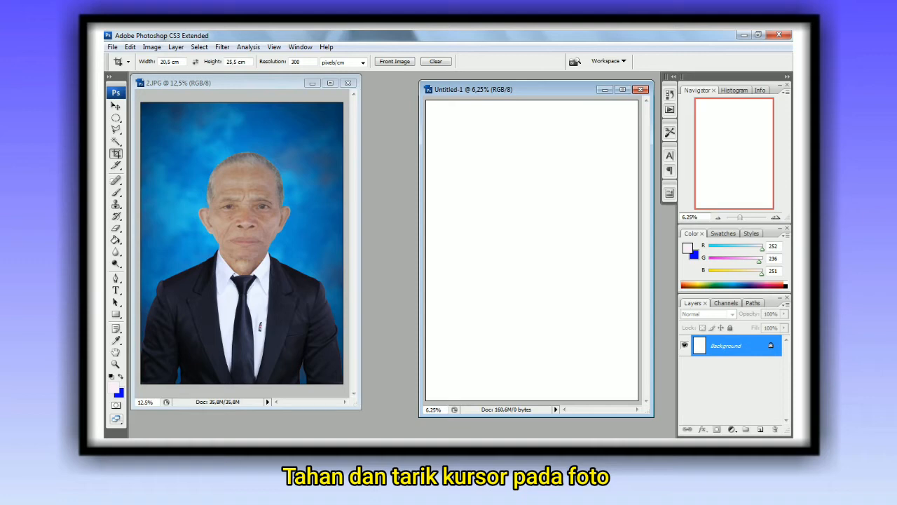
Step: Crop the portrait across its full width, with the crop frame shifted down to the photo's lower edge
key("ctrl+Tab")
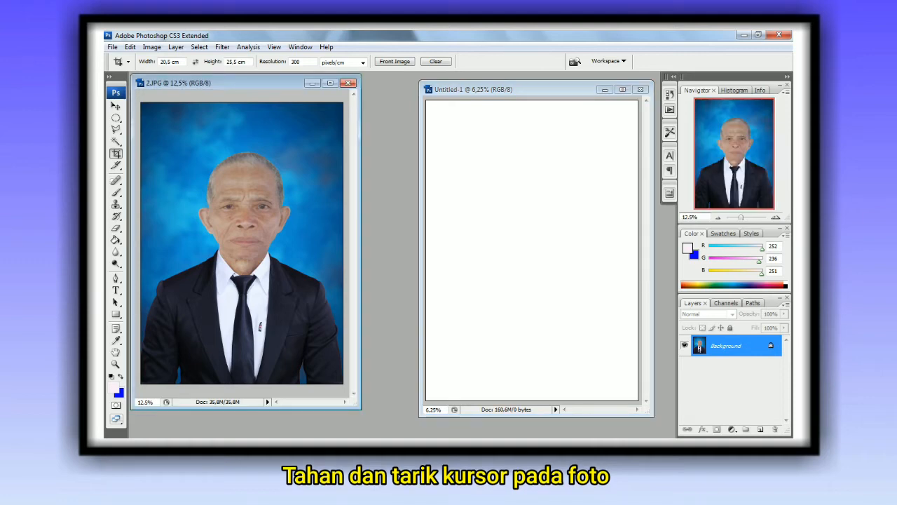
left_click_drag(142, 111, 342, 363)
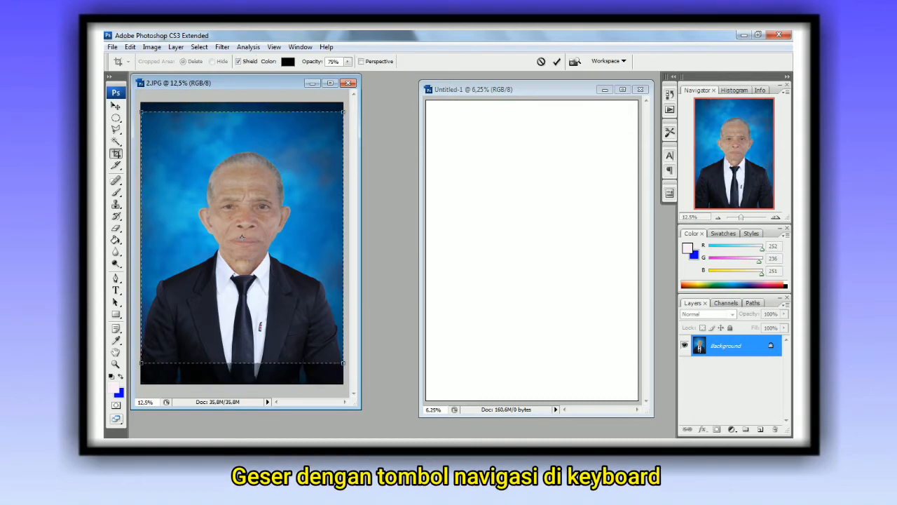
key("Down")
key("Down")
key("Down")
key("Down")
key("Down")
key("Down")
key("Down")
key("Down")
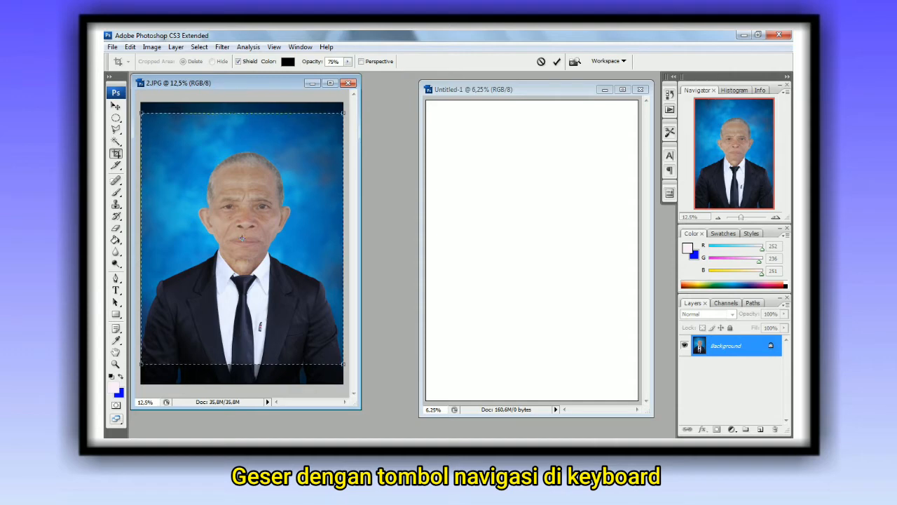
key("Down")
key("Down")
key("Down")
key("Down")
key("Down")
key("Down")
key("Down")
key("Down")
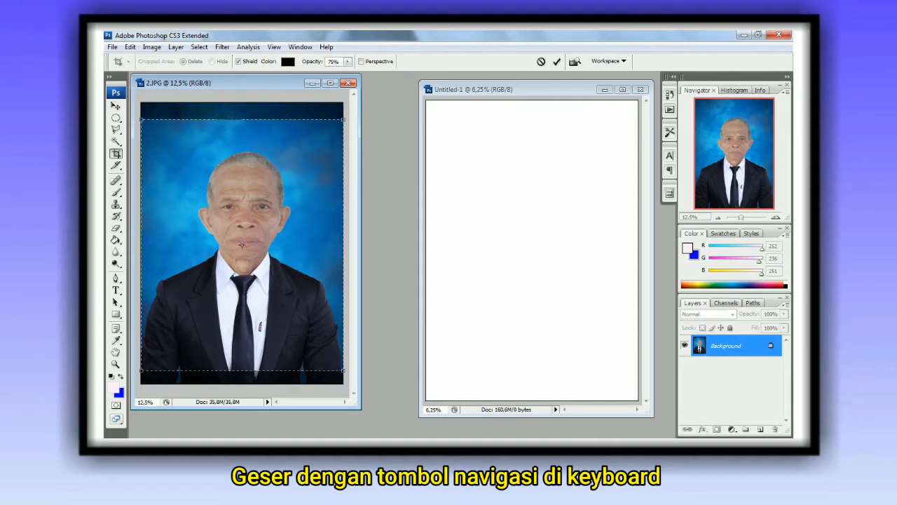
key("Down")
key("Down")
key("Down")
key("Down")
key("Down")
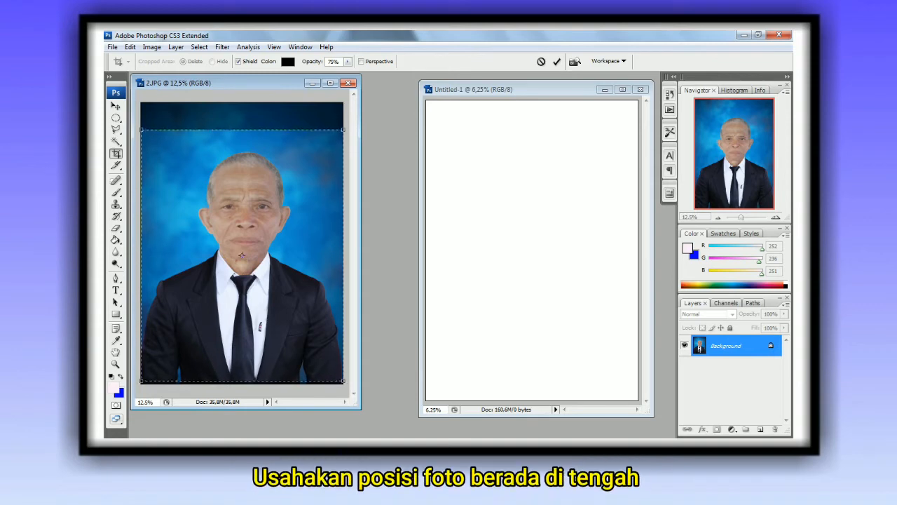
key("Down")
key("Down")
key("Down")
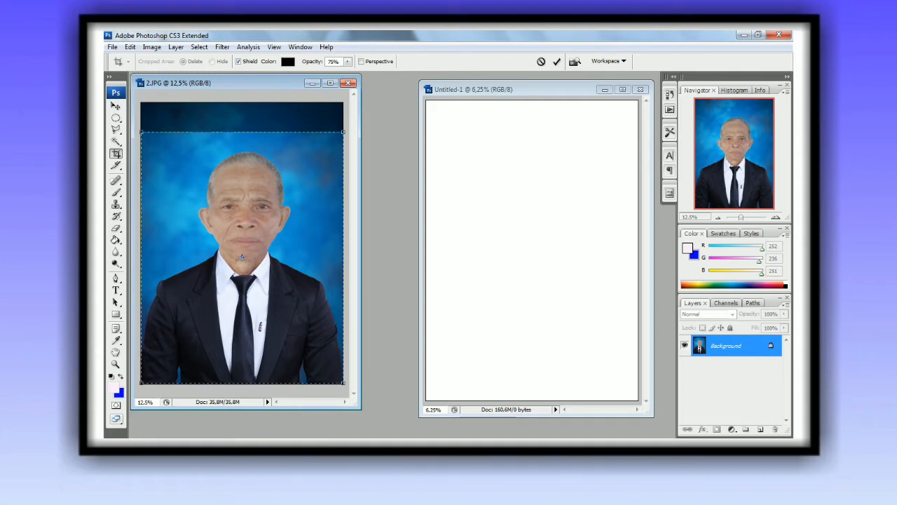
key("Return")
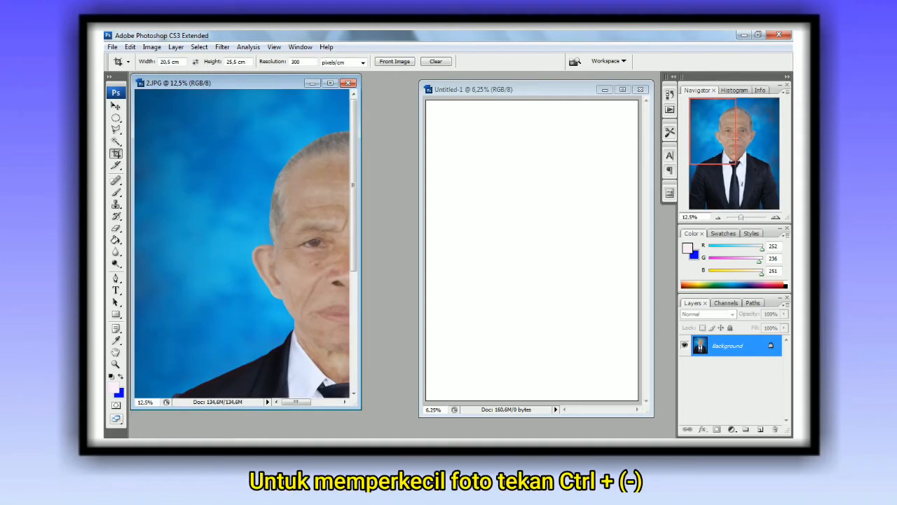
Step: Copy the cropped portrait into the blank A4 document with the Move tool, dismissing the Windows color scheme prompt
key("ctrl+minus")
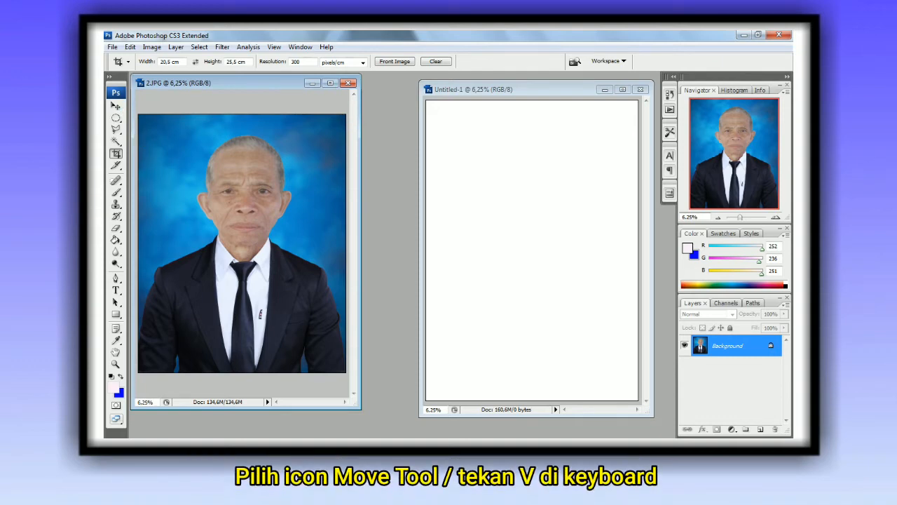
key("v")
left_click(117, 106)
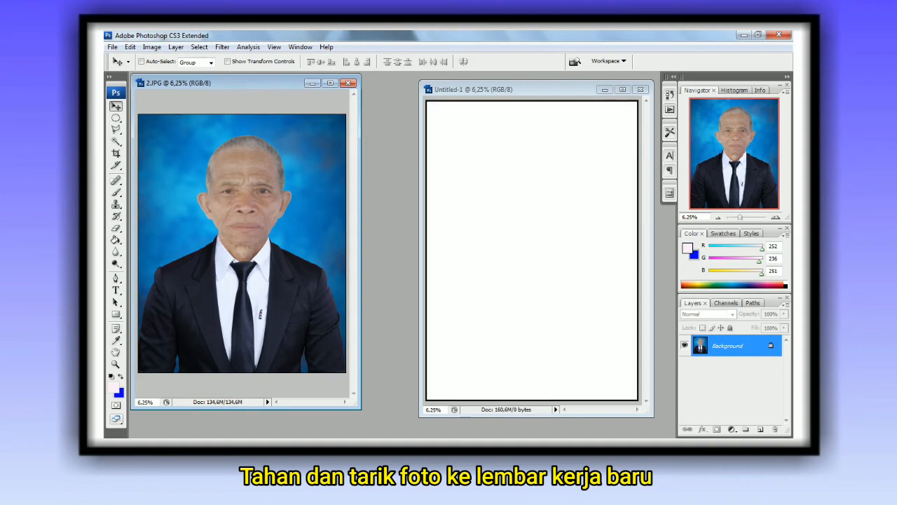
left_click_drag(242, 242, 513, 248)
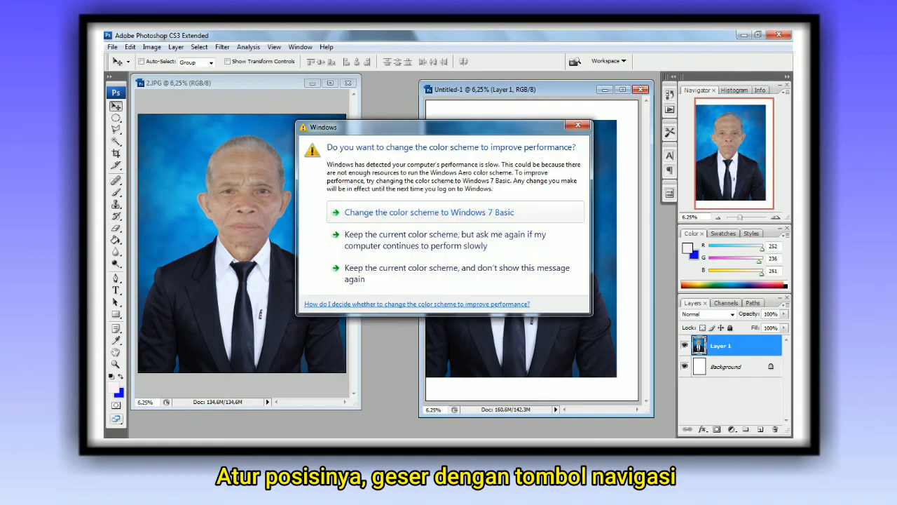
key("Escape")
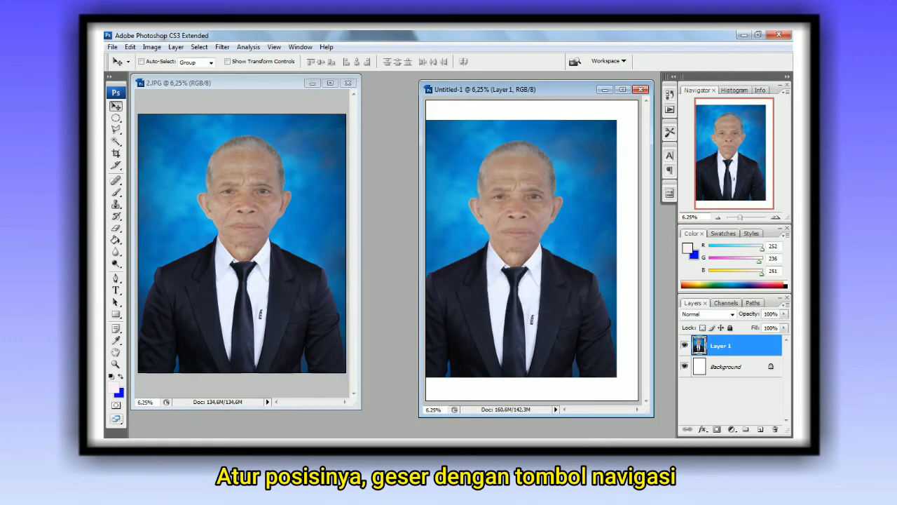
Step: Shift the portrait layer on the A4 page to the right and slightly upward
key("shift+Right")
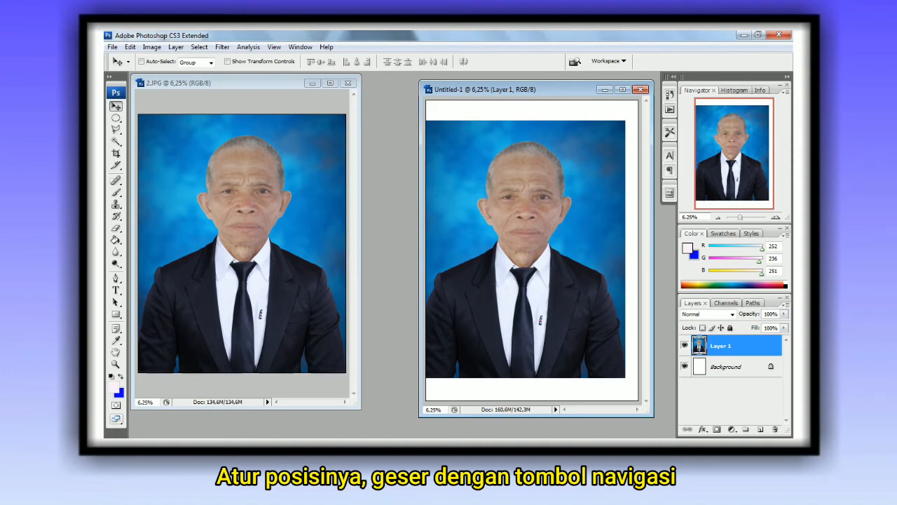
key("shift+Right")
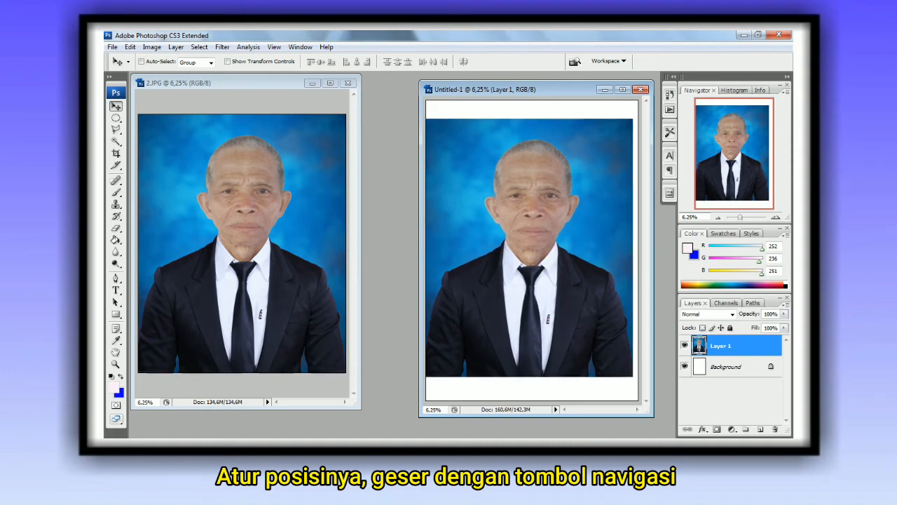
key("shift+Up")
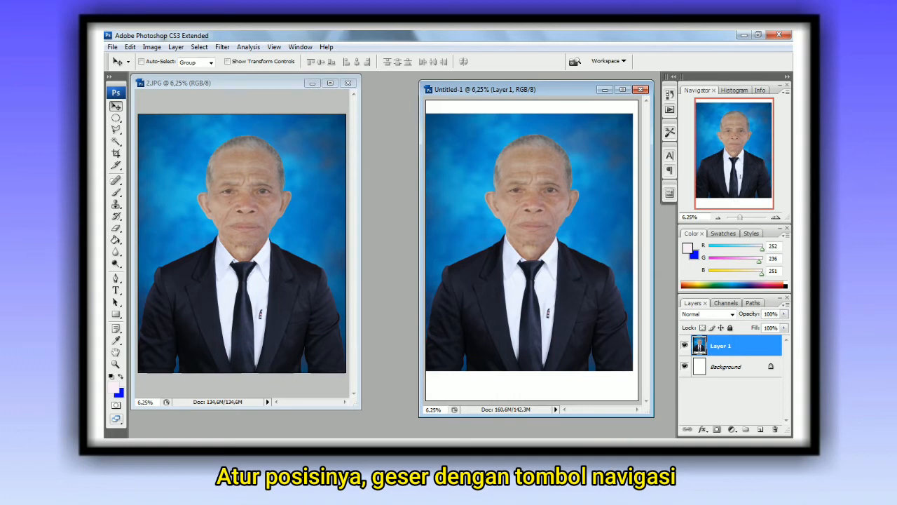
Step: Reposition the portrait layer with Free Transform to X 3155 px and Y 3892 px, just below the page's top edge, and apply it
key("ctrl+t")
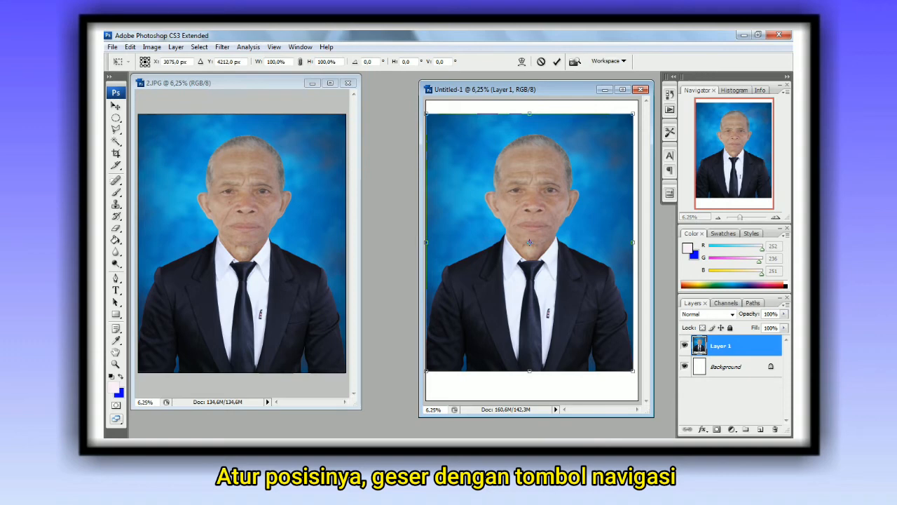
key("shift+Right")
key("shift+Right")
key("shift+Right")
key("shift+Right")
key("shift+Right")
key("shift+Right")
key("shift+Right")
key("shift+Right")
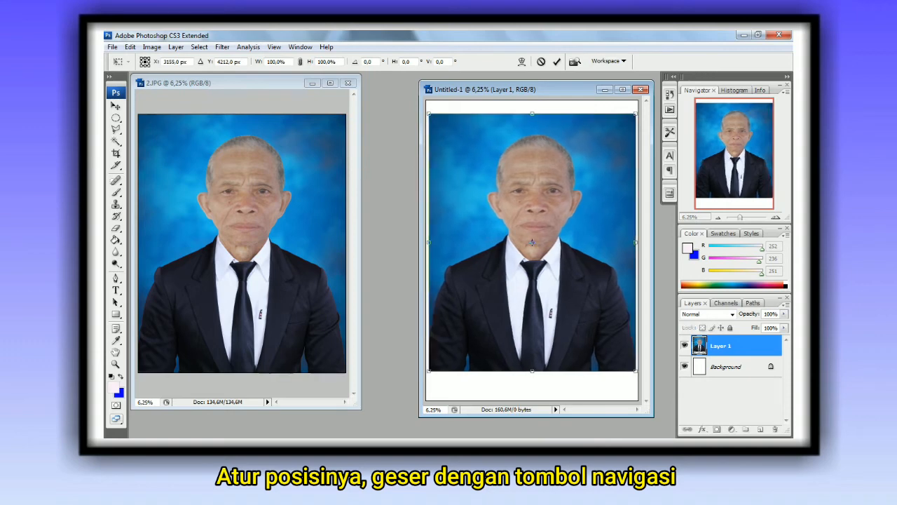
key("shift+Up")
key("shift+Up")
key("shift+Up")
key("shift+Up")
key("shift+Up")
key("shift+Up")
key("shift+Up")
key("shift+Up")
key("shift+Up")
key("shift+Up")
key("shift+Up")
key("shift+Up")
key("shift+Up")
key("shift+Up")
key("shift+Up")
key("shift+Up")
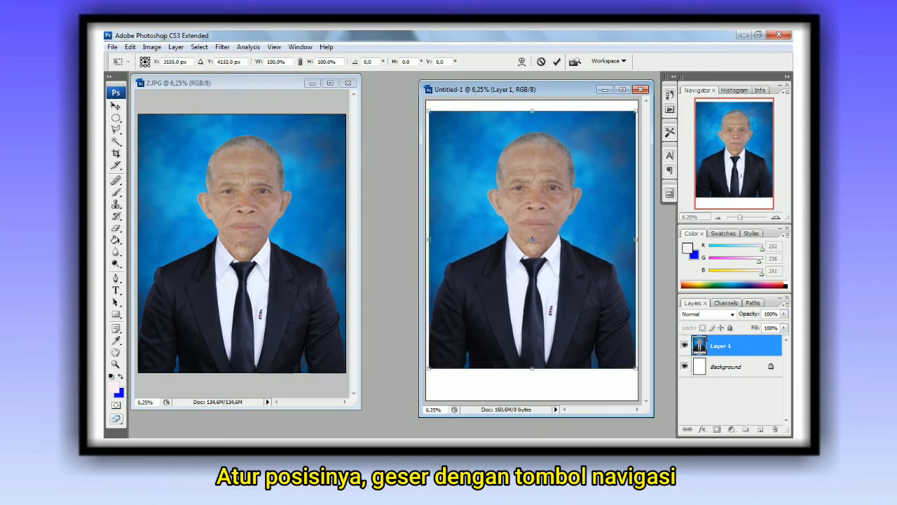
key("shift+Up")
key("shift+Up")
key("shift+Up")
key("shift+Up")
key("shift+Up")
key("shift+Up")
key("shift+Up")
key("shift+Up")
key("shift+Up")
key("shift+Up")
key("shift+Up")
key("shift+Up")
key("shift+Up")
key("shift+Up")
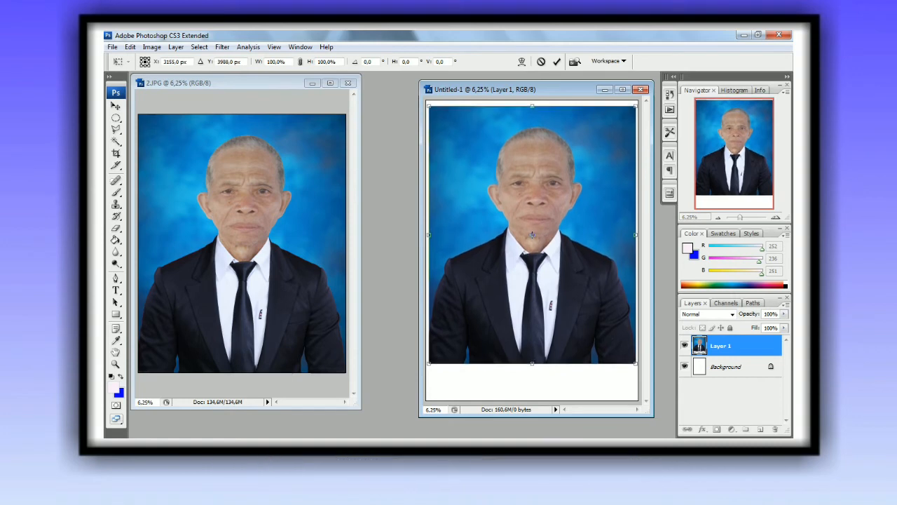
key("shift+Up")
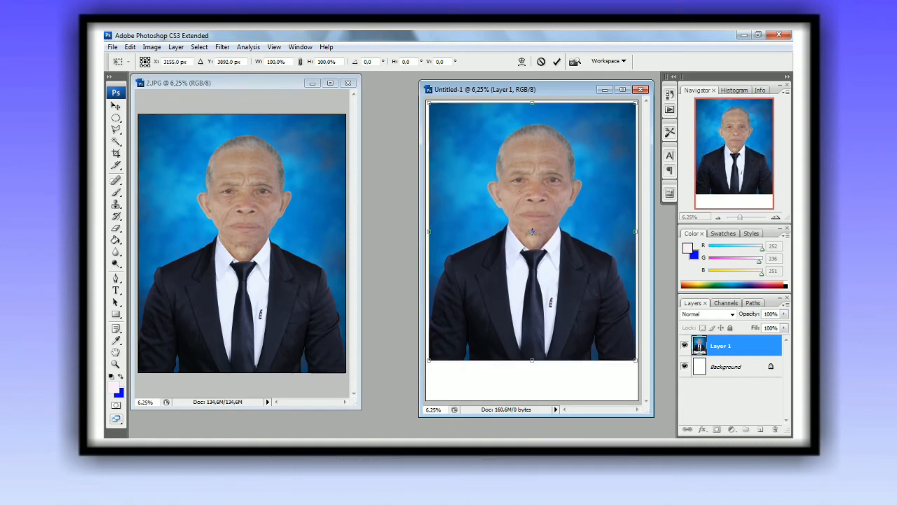
key("Return")
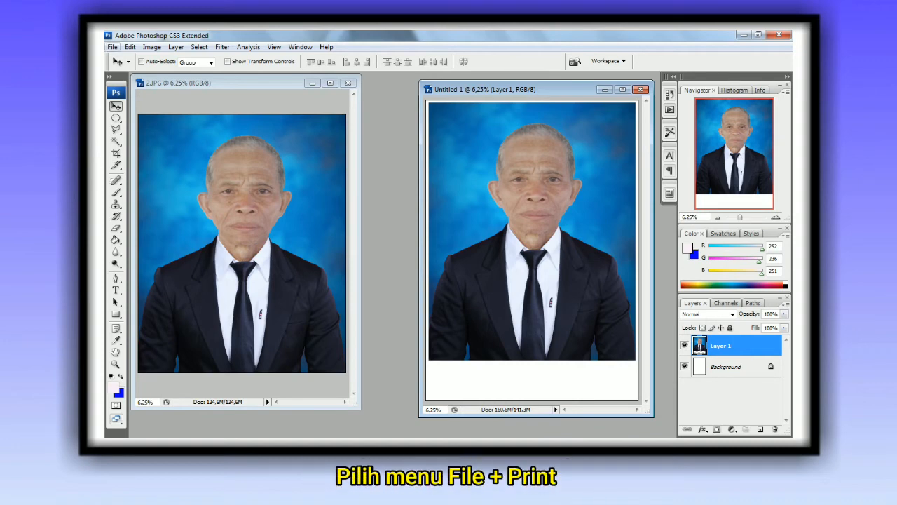
Step: Open the print settings for the A4 document and enable Scale to Fit Media
left_click(112, 46)
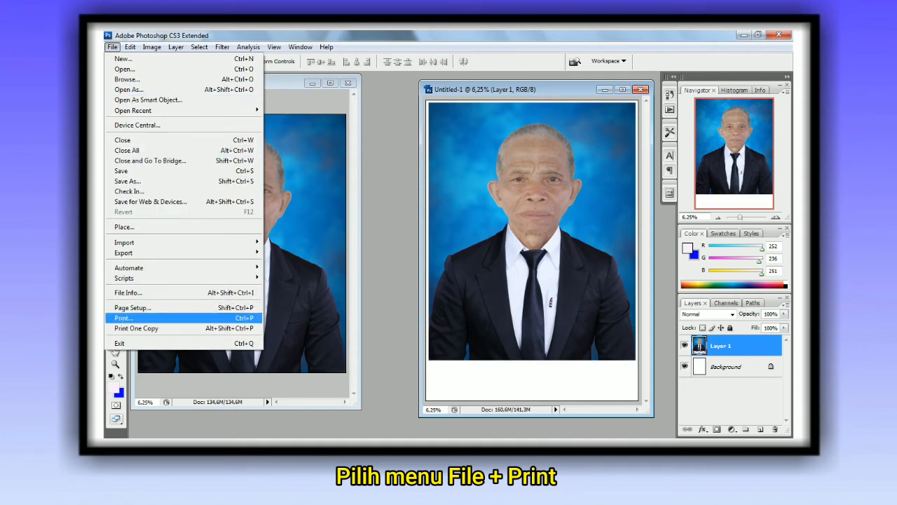
left_click(124, 318)
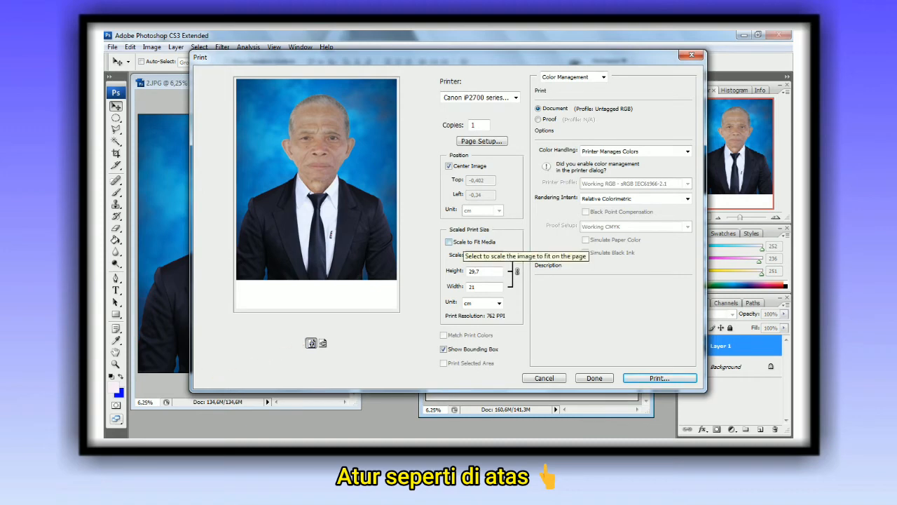
left_click(448, 242)
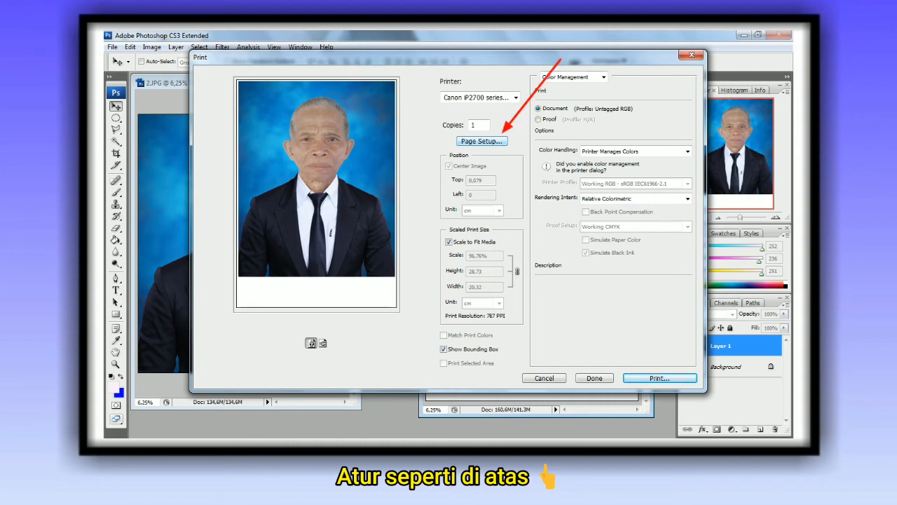
Step: In the Canon iP2700 page setup, set the media type to Kertas Foto Lain and the print quality to Tinggi, and accept
left_click(481, 141)
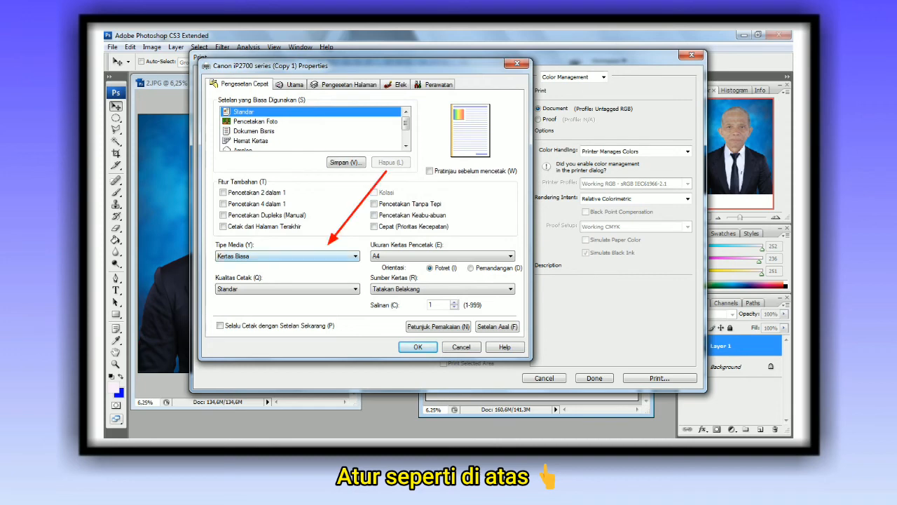
left_click(286, 256)
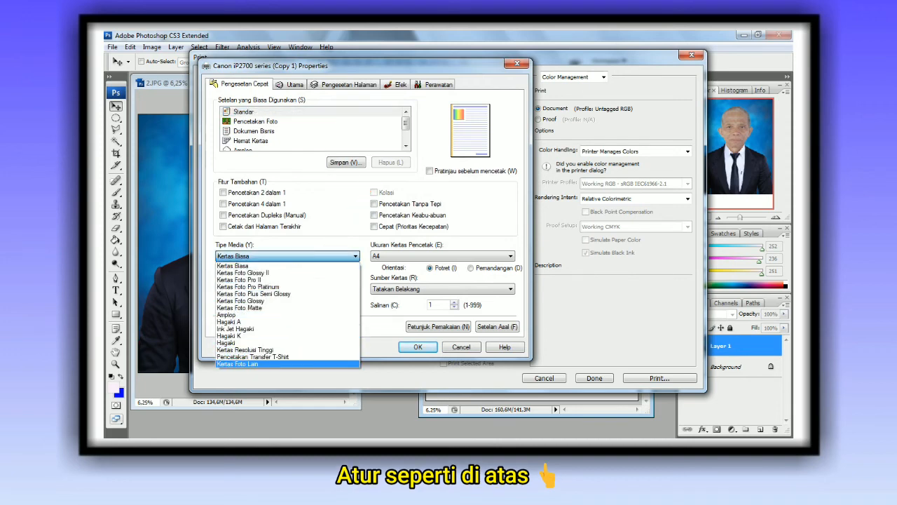
left_click(238, 364)
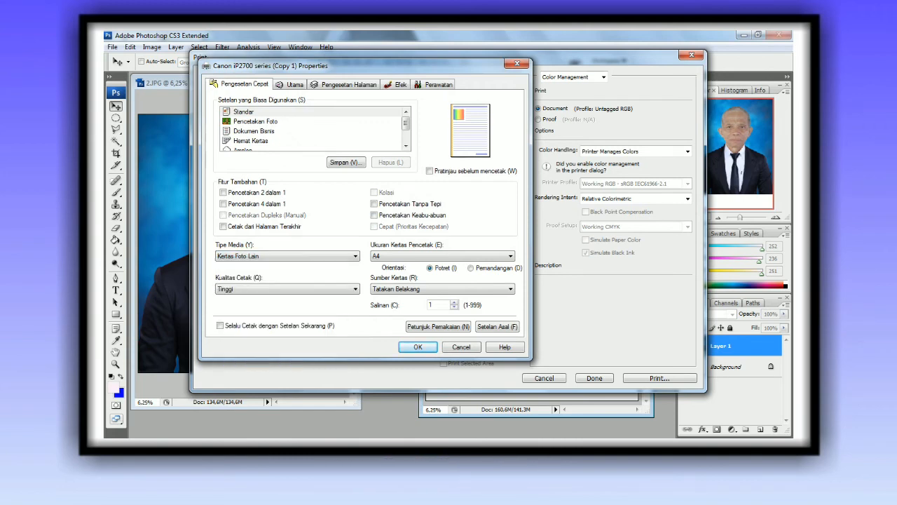
left_click(287, 289)
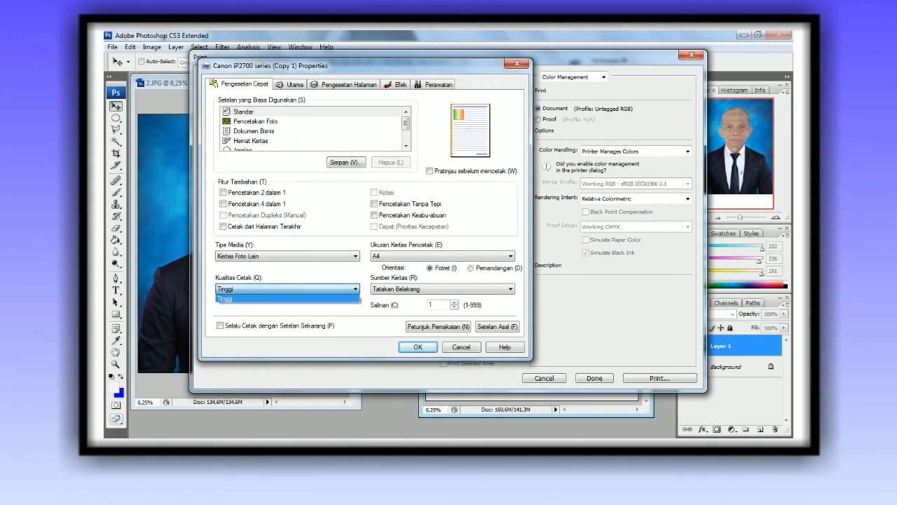
left_click(287, 299)
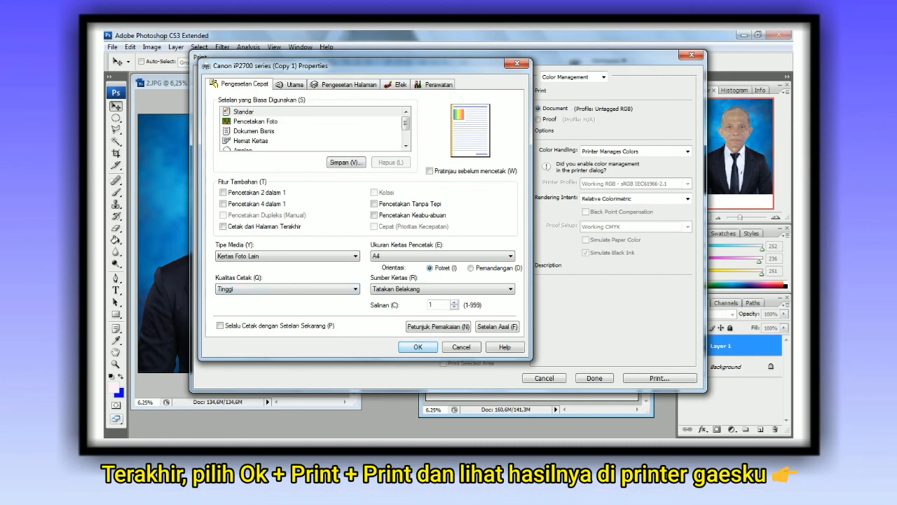
key("Return")
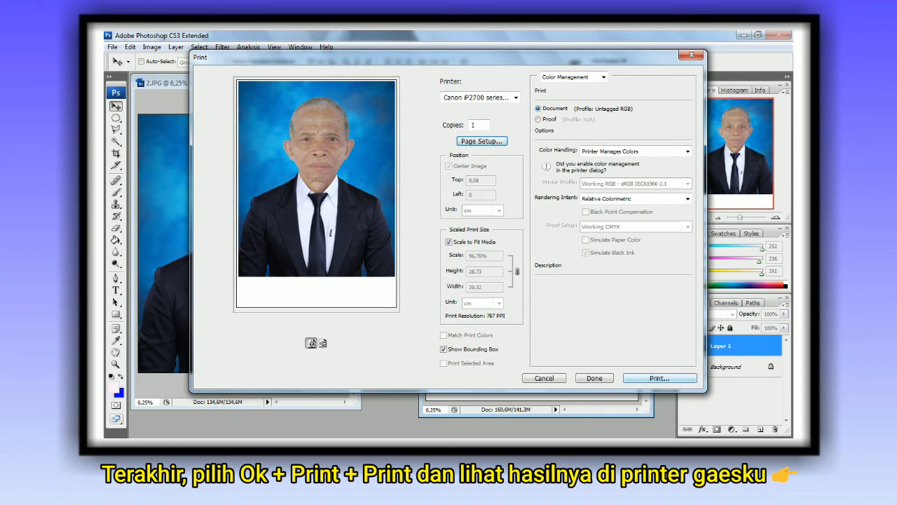
Step: Send the A4 portrait page to the Canon iP2700 series (Copy 1) printer, one copy of all pages
key("Return")
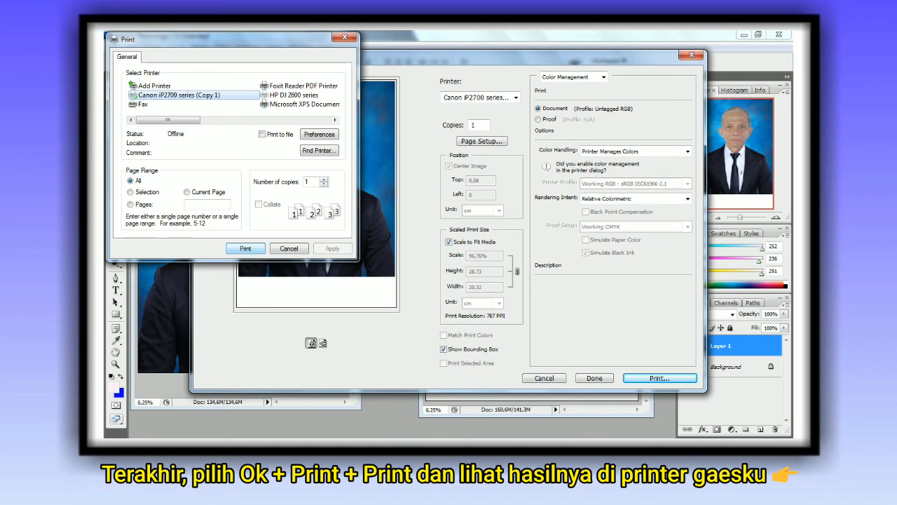
key("Return")
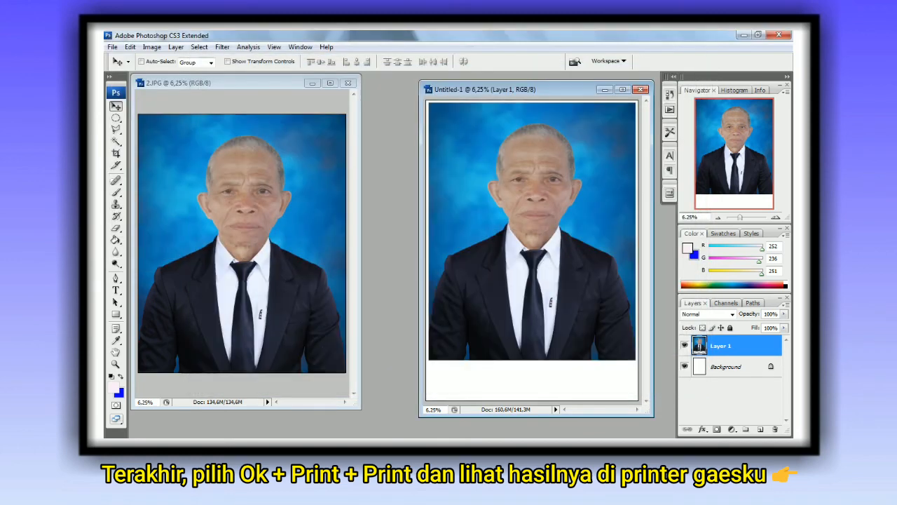